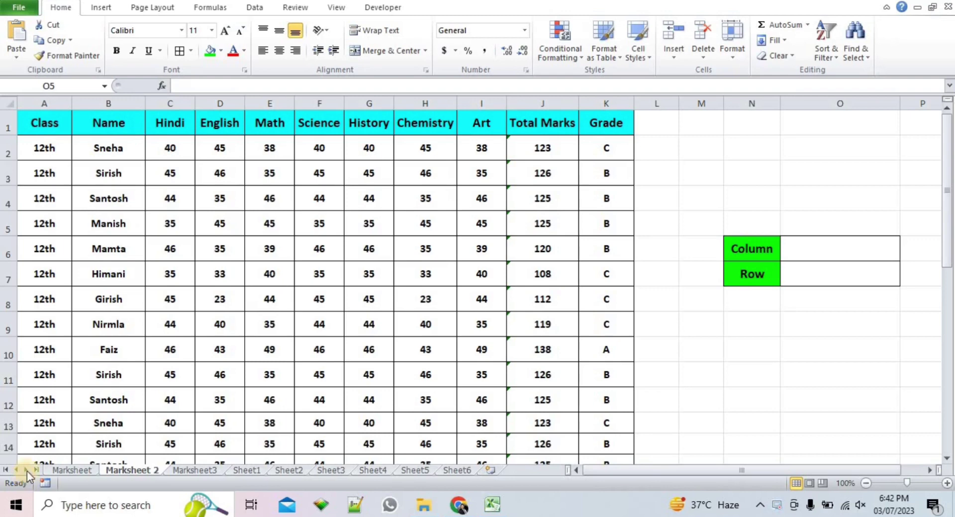
- Review the History, Science and Chemistry marks in G9, F9 and H25 on the marksheet
left_click(374, 325)
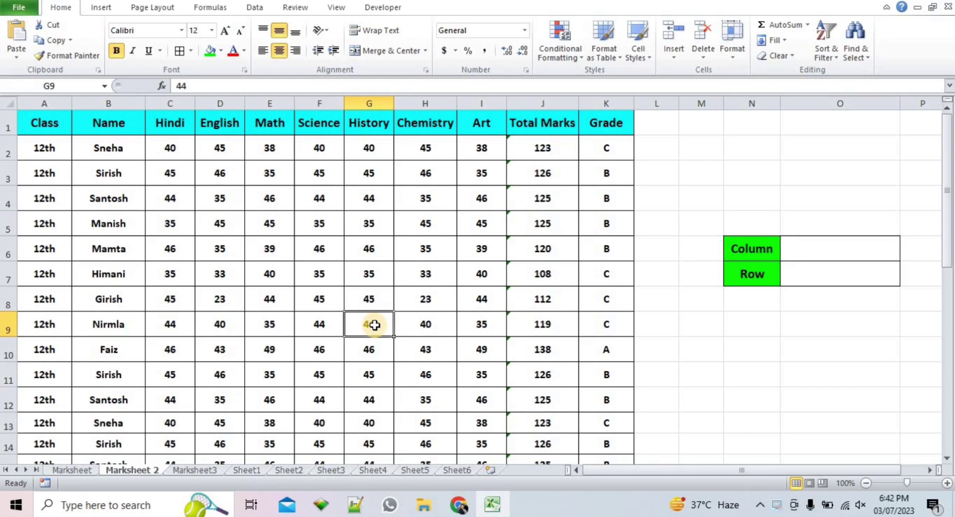
left_click(324, 323)
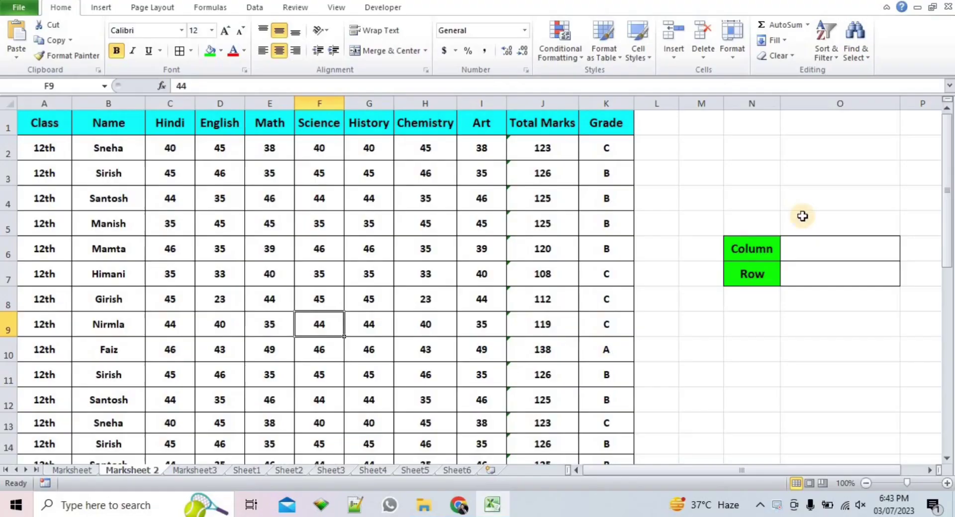
left_click(802, 216)
left_click_drag(947, 239, 945, 402)
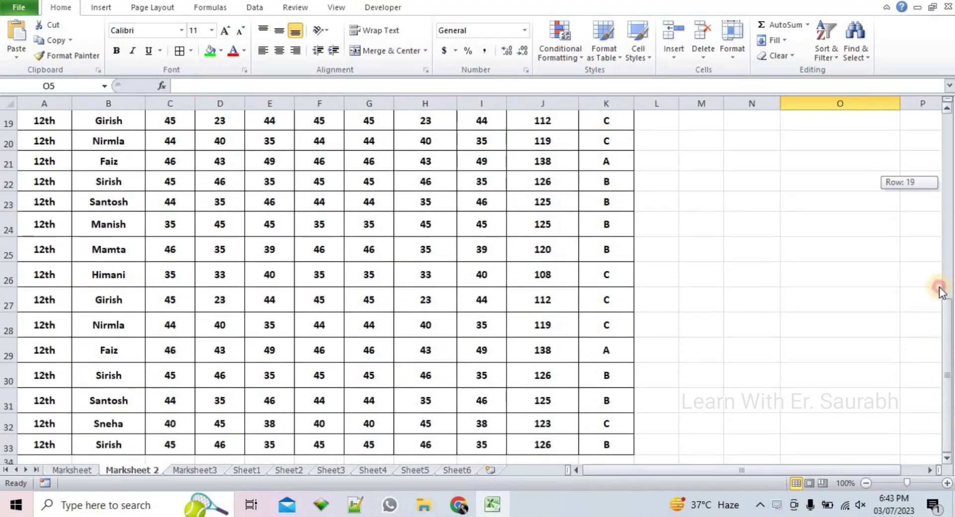
left_click_drag(945, 402, 944, 420)
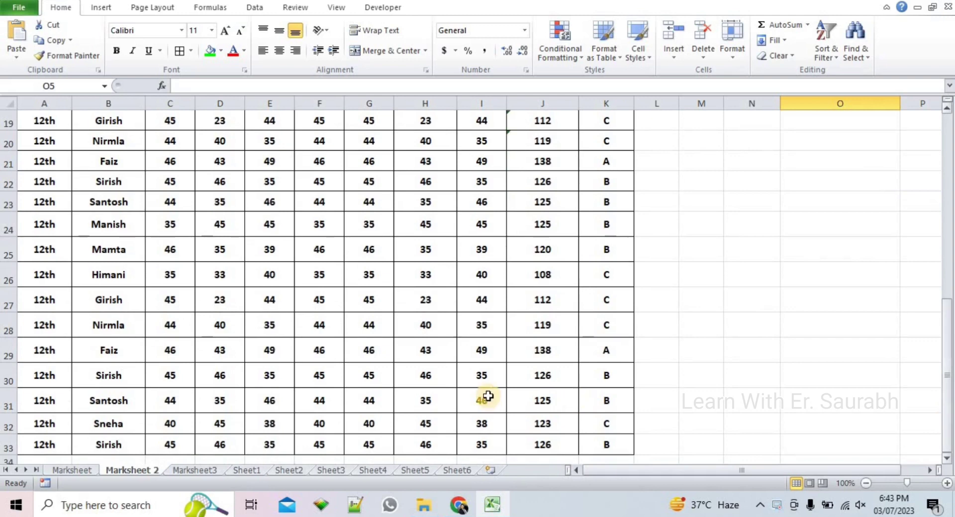
left_click(433, 255)
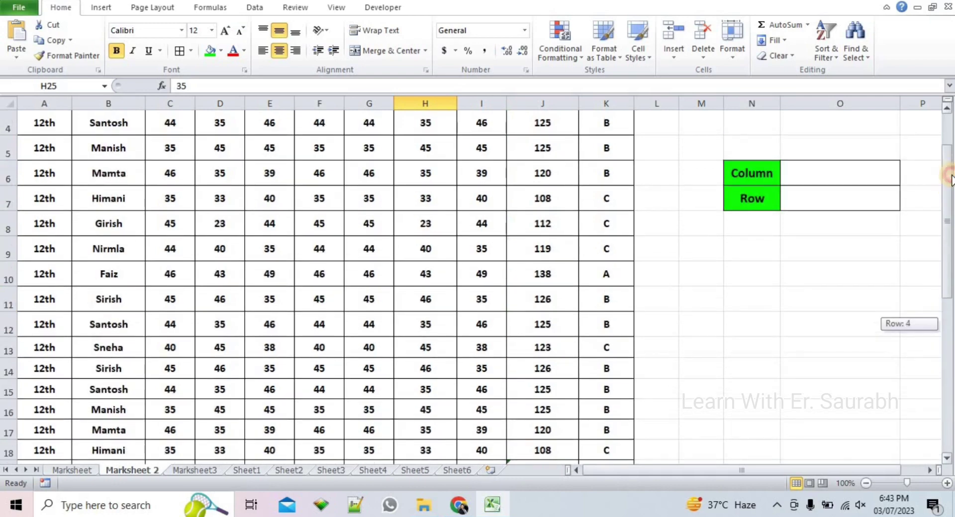
left_click_drag(949, 326, 950, 139)
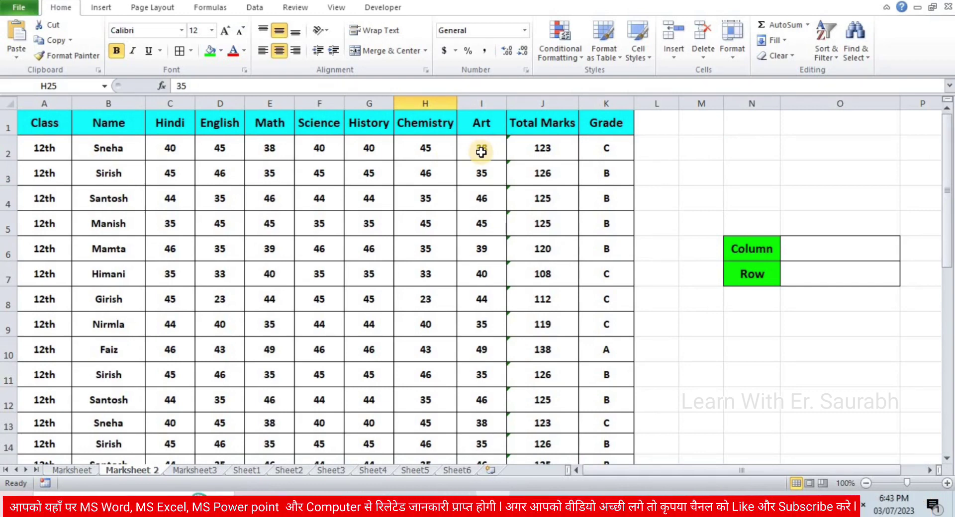
- Enter =COLUMN(G12) in cell O6 so it shows 7
left_click(834, 251)
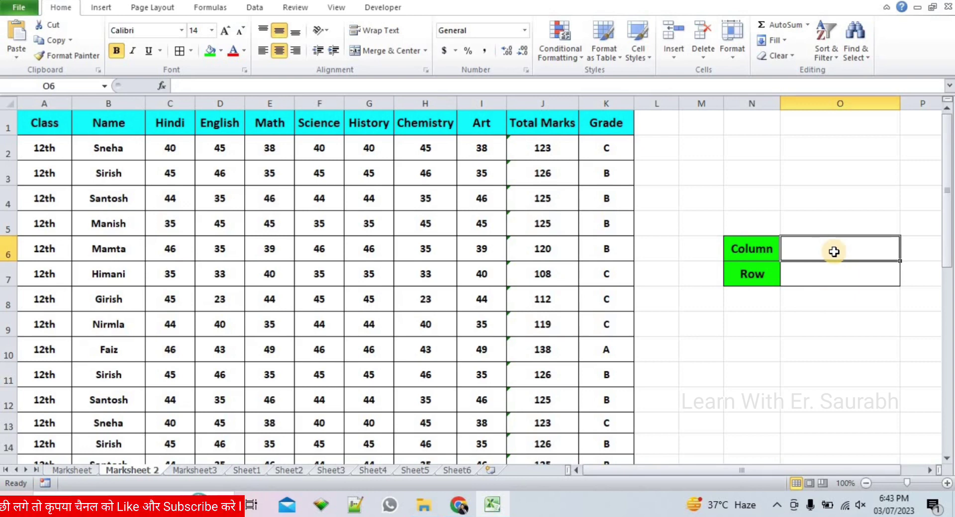
type("=co")
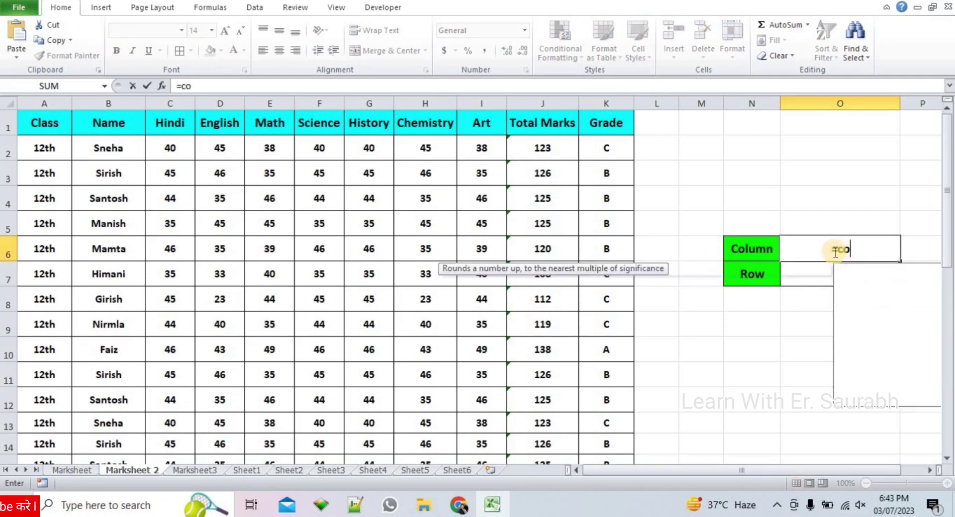
type("l")
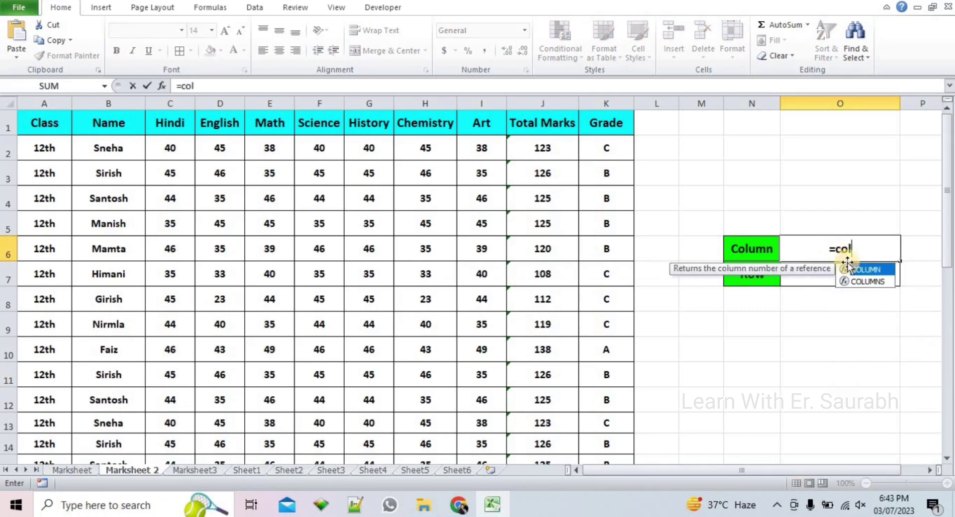
double_click(875, 269)
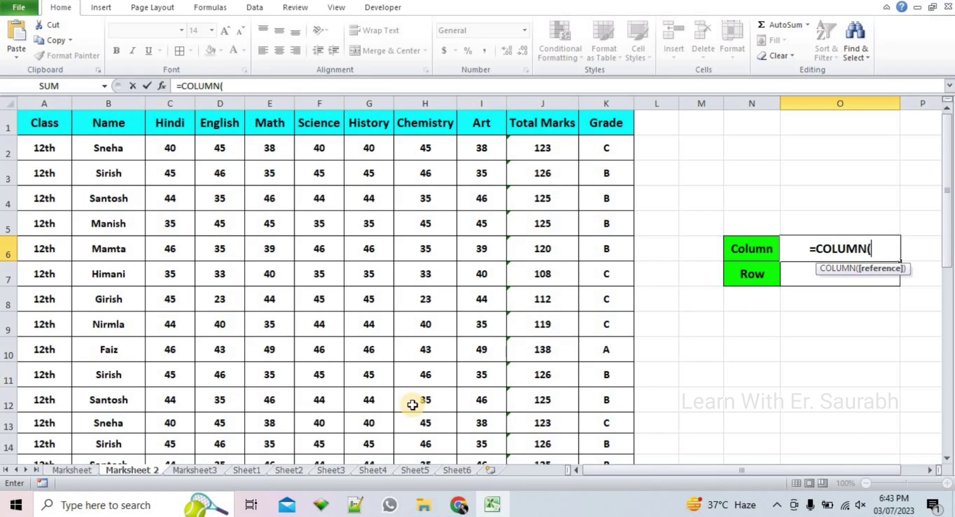
left_click(373, 404)
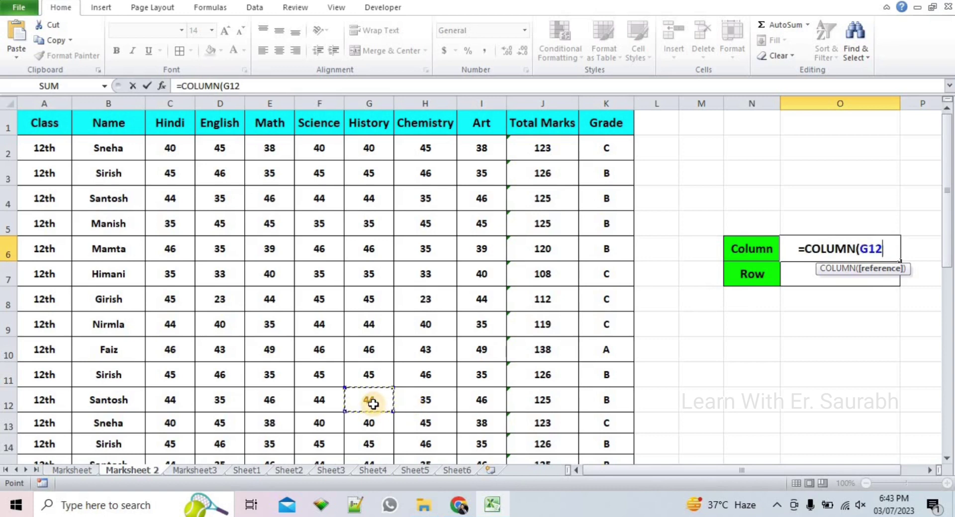
type(")")
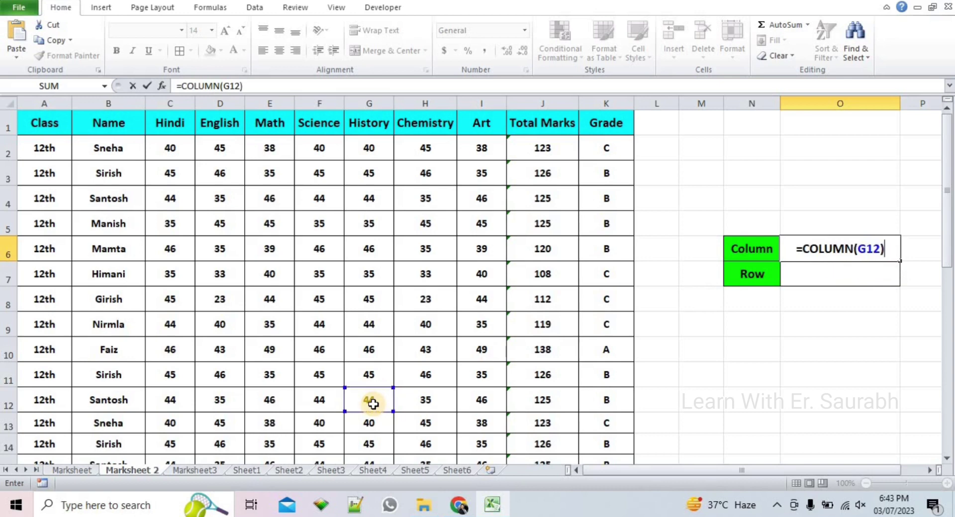
key("Return")
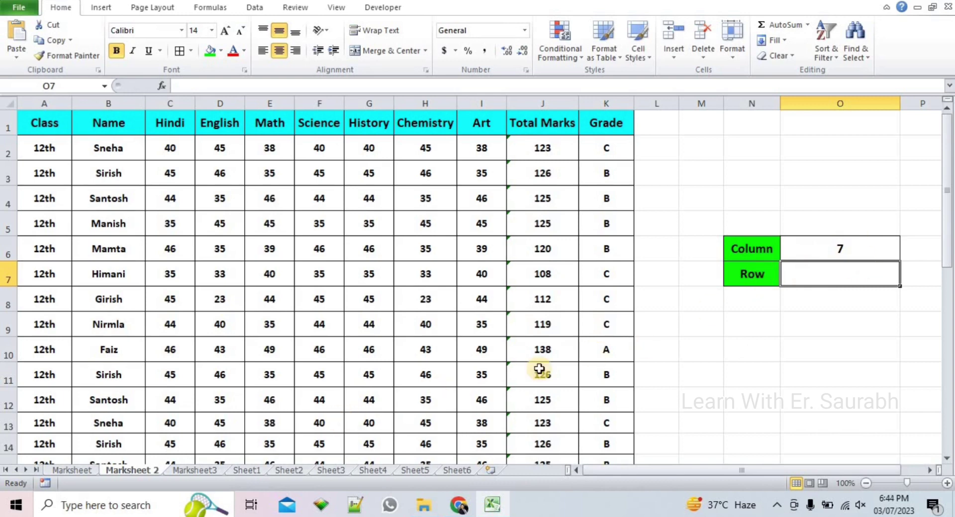
- Replace O6's formula with the argument-less =COLUMN(), returning 15
left_click(369, 398)
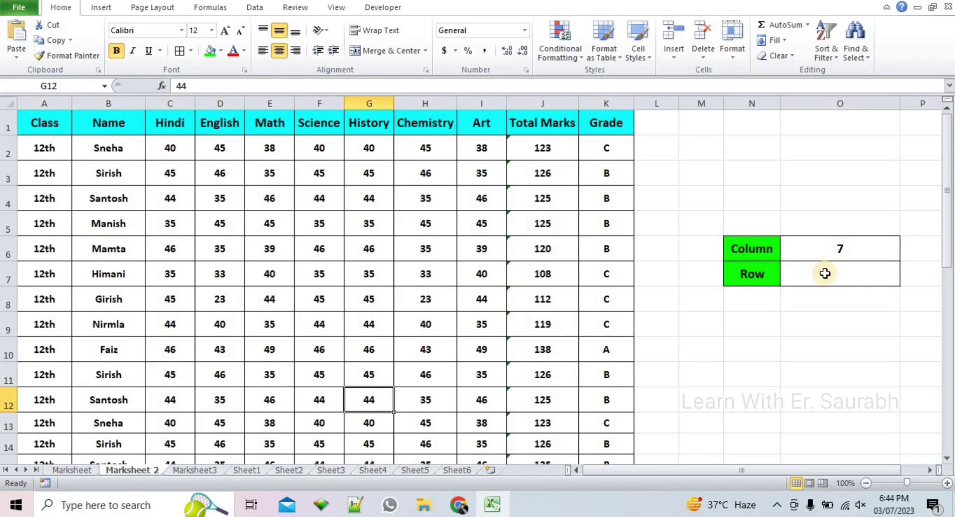
left_click(852, 250)
key("Delete")
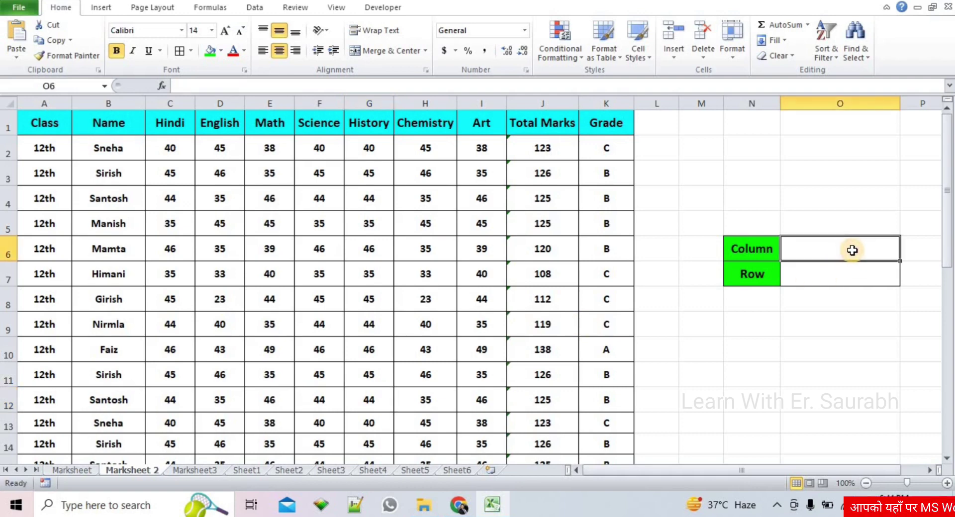
type("=col")
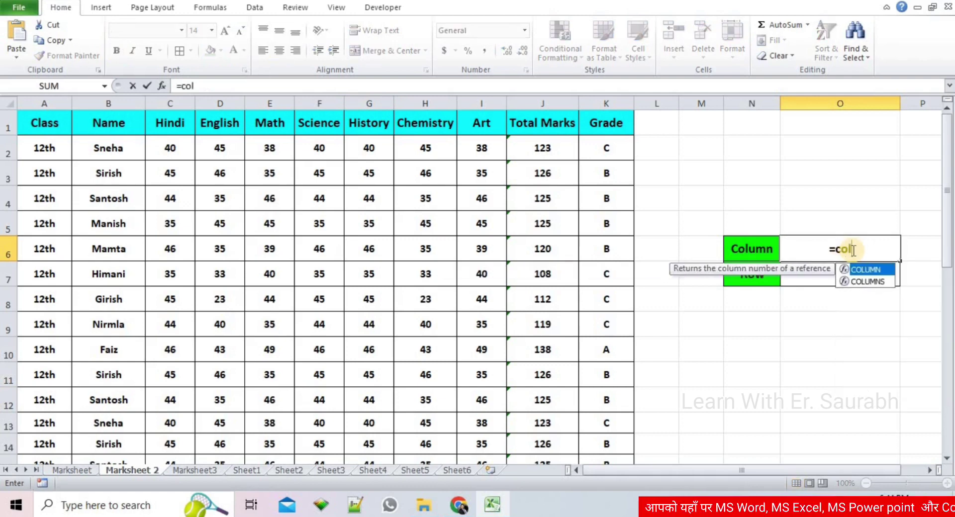
type("um")
key("Tab")
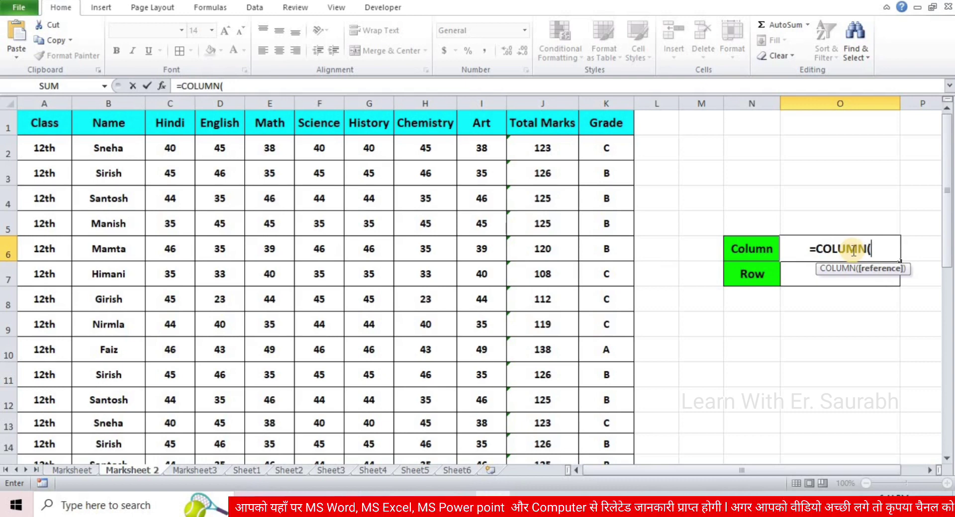
type(")")
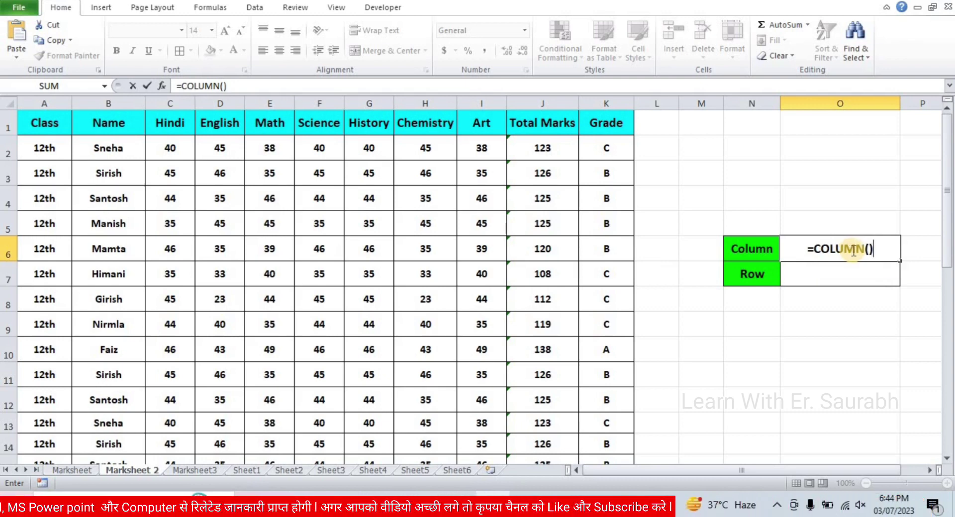
key("Return")
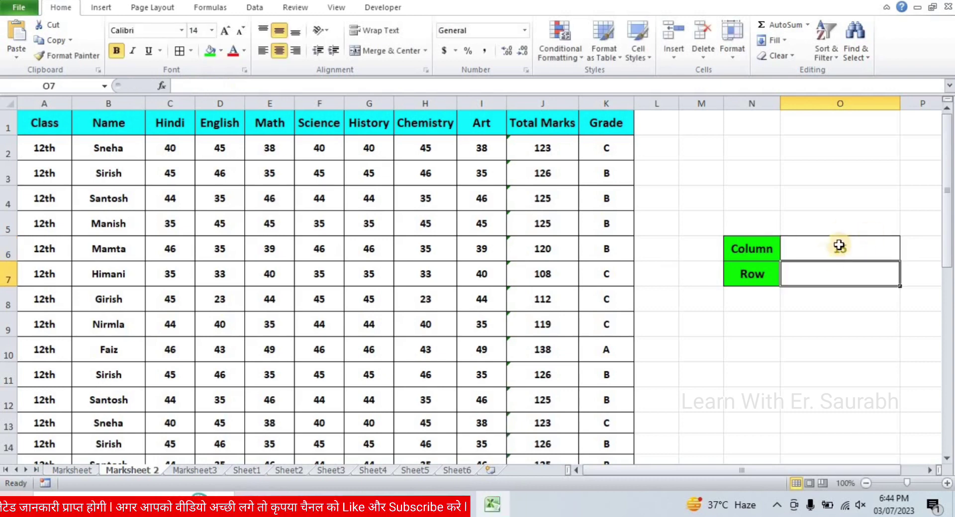
left_click(843, 246)
type("=COLUMN()")
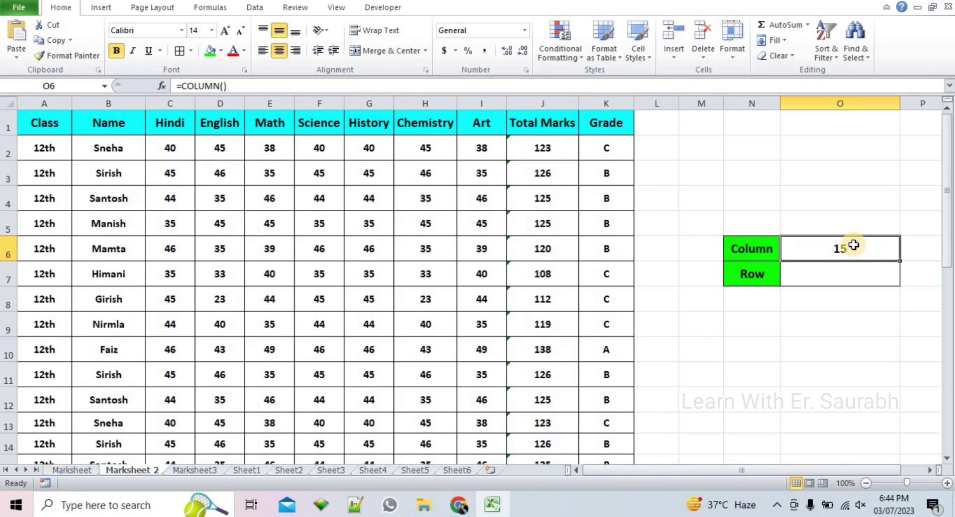
left_click(841, 276)
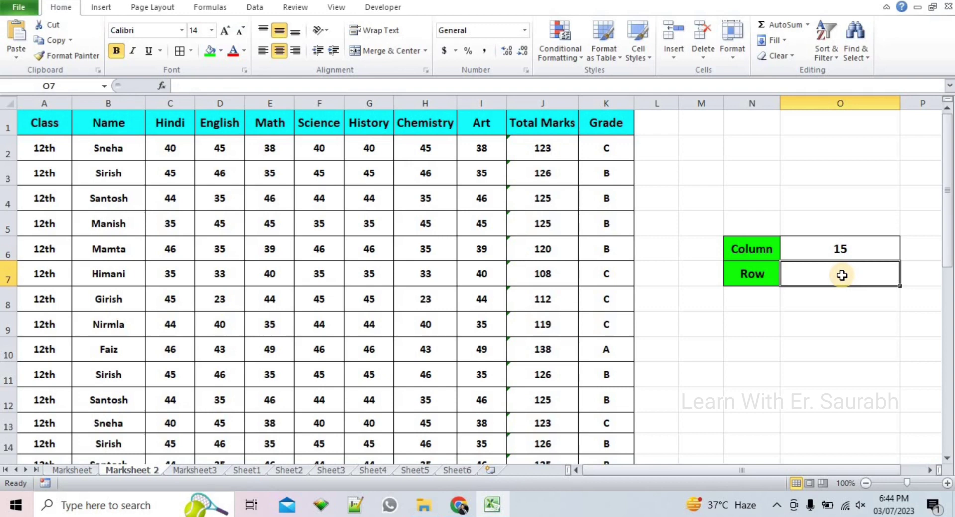
- Enter =ROW(F11) in cell O7 so it returns 11
type("=")
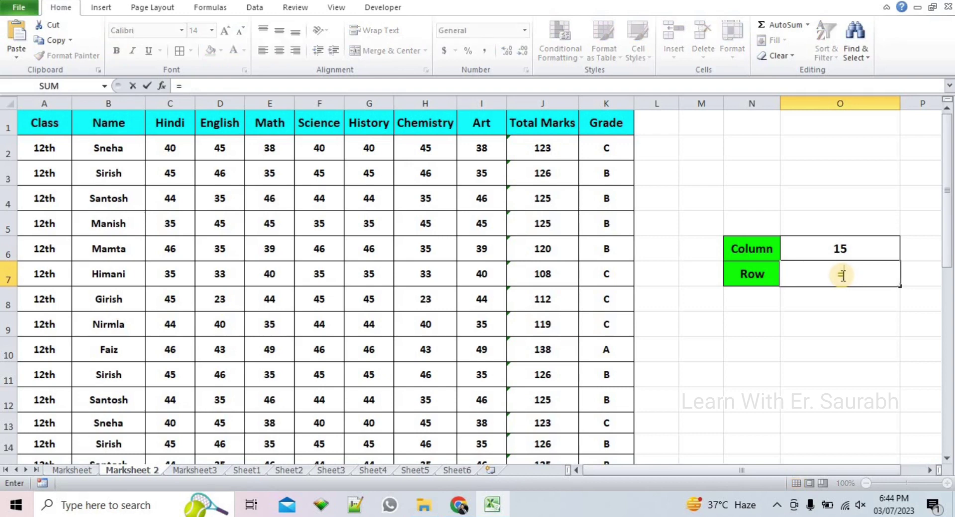
type("row")
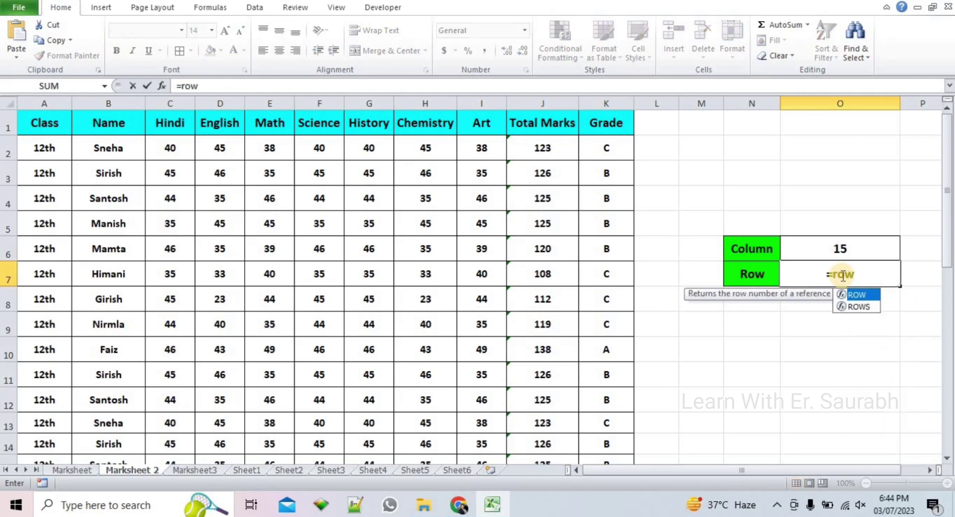
key("Tab")
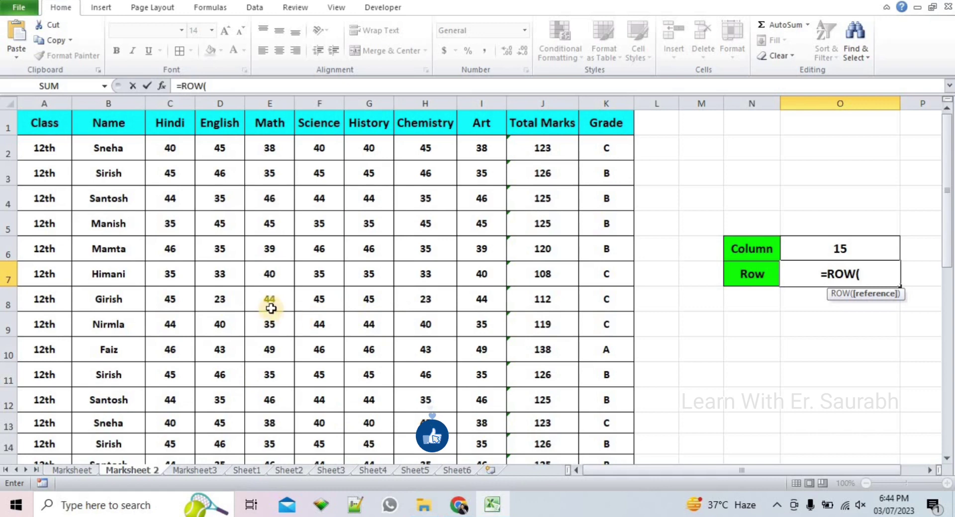
left_click(331, 377)
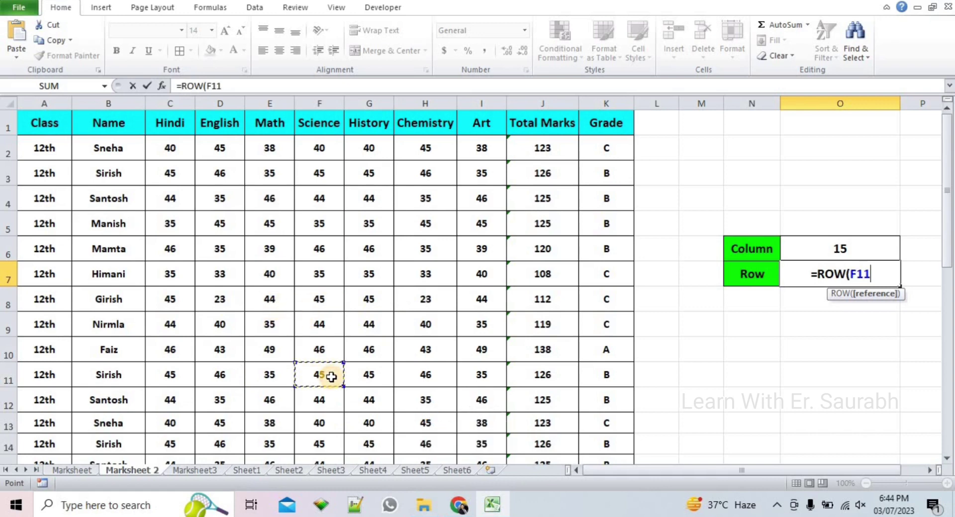
type(")")
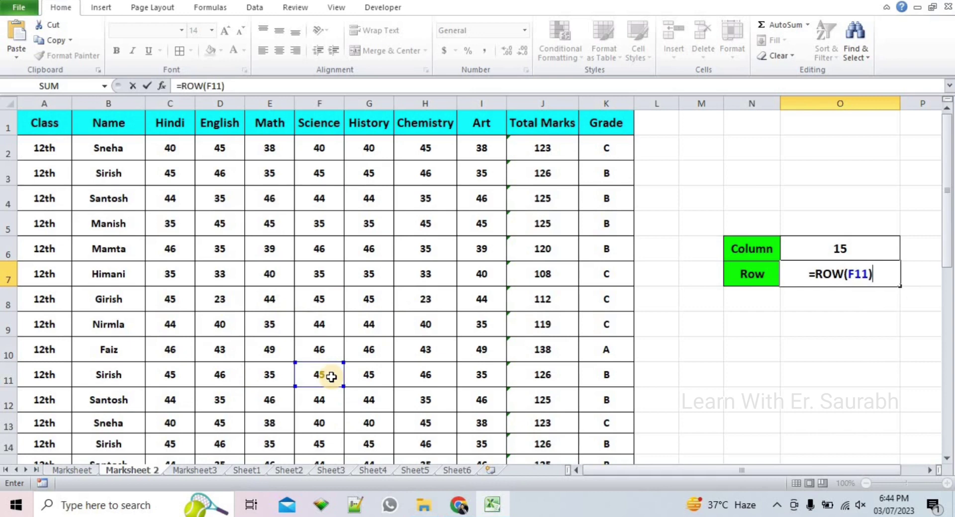
key("Return")
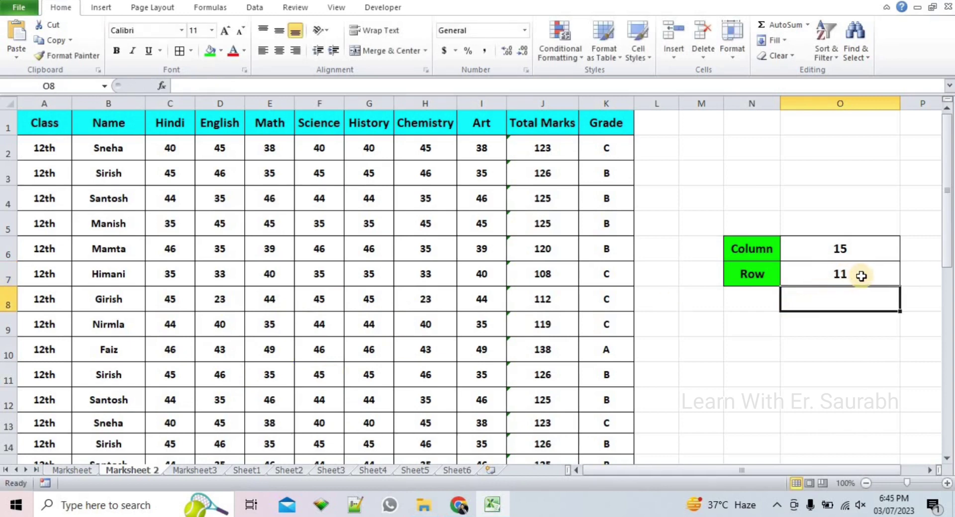
left_click(861, 277)
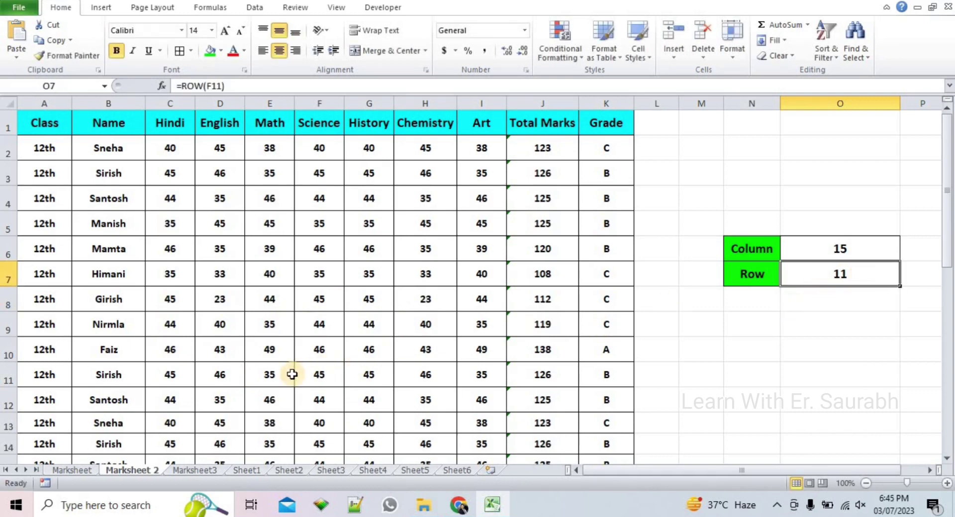
left_click(317, 377)
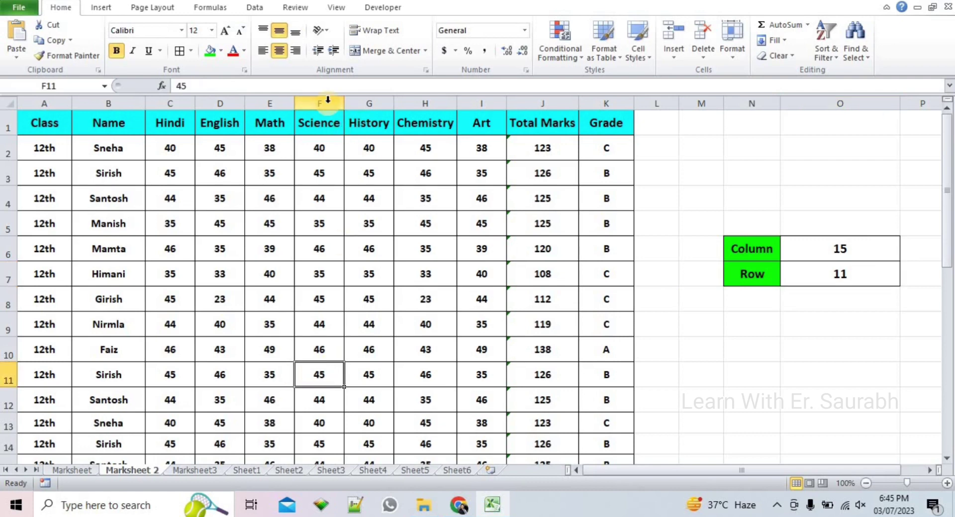
left_click(327, 120)
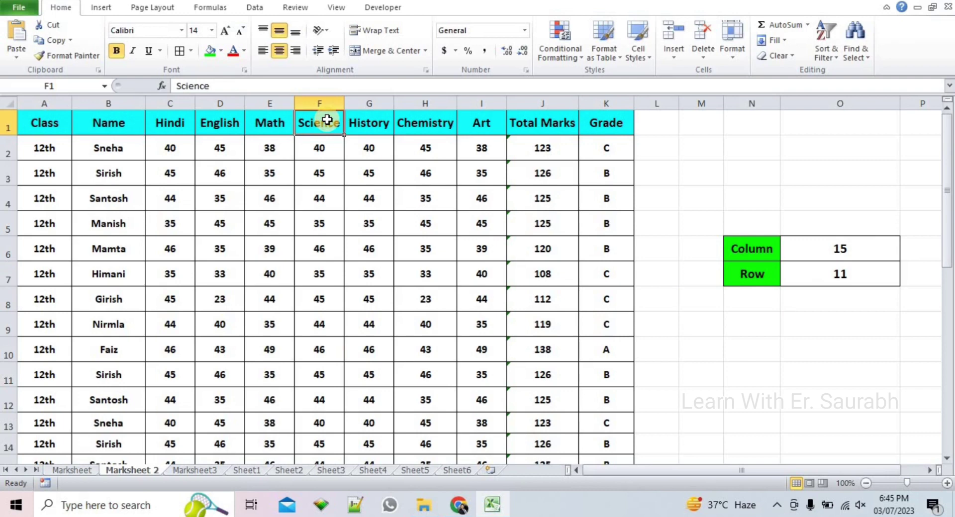
key("Down")
key("Down")
key("Down")
key("Down")
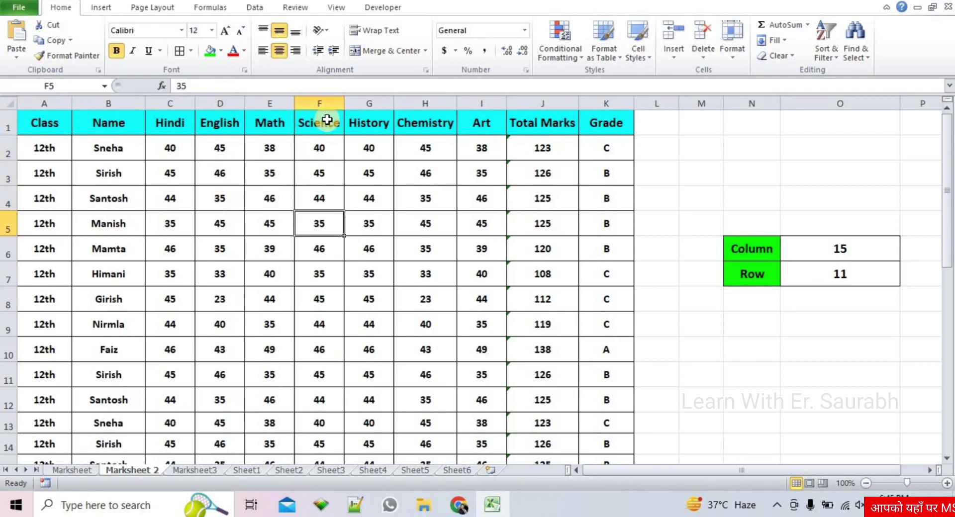
key("Down")
key("Down")
key("Down")
key("Down")
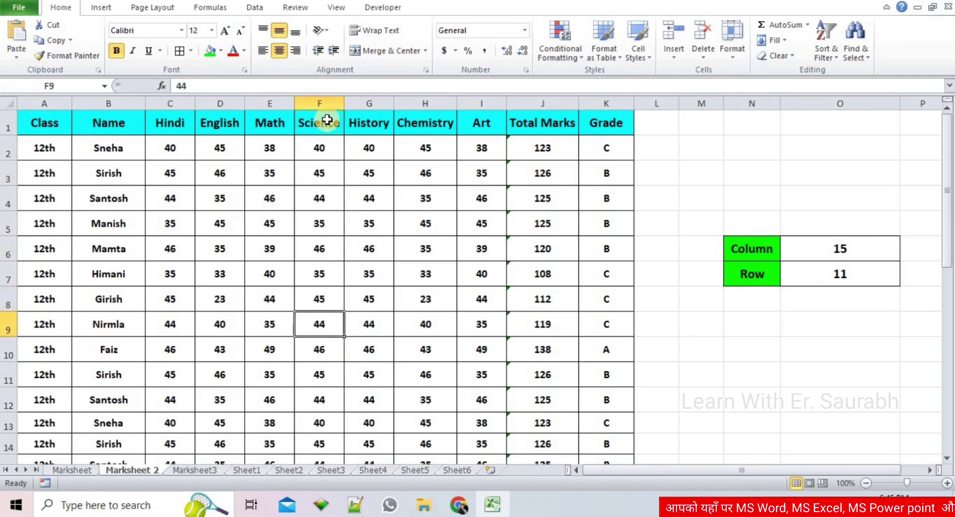
key("Down")
key("Down")
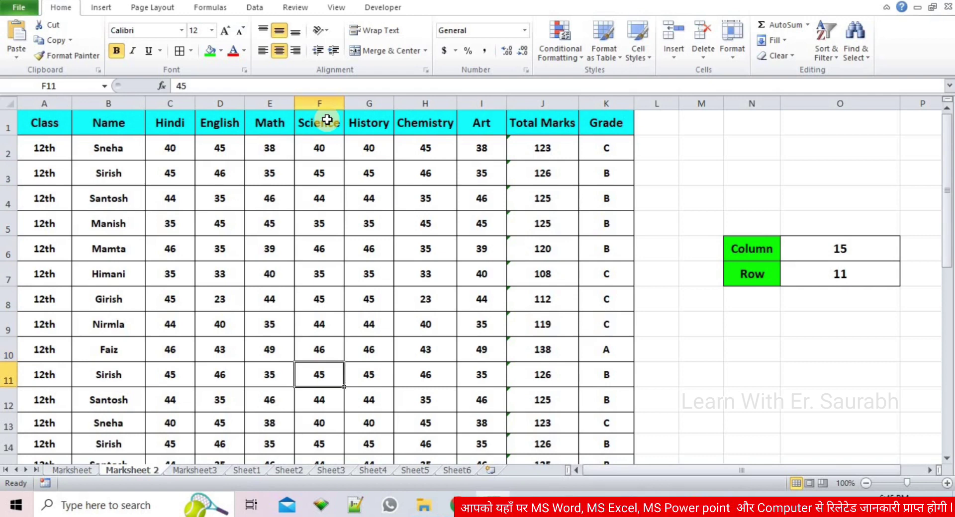
left_click(865, 278)
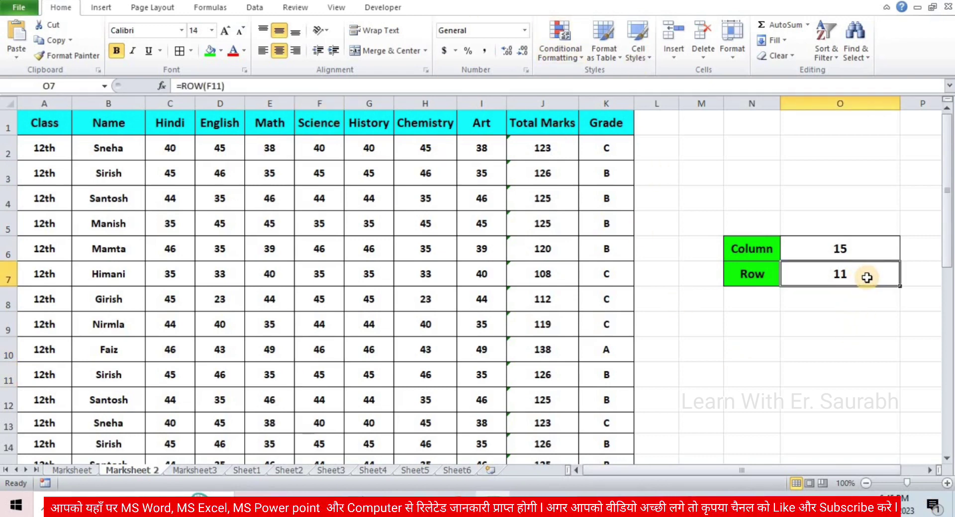
key("Delete")
- Change O7 to the argument-less =ROW() so it returns 7
type("=row")
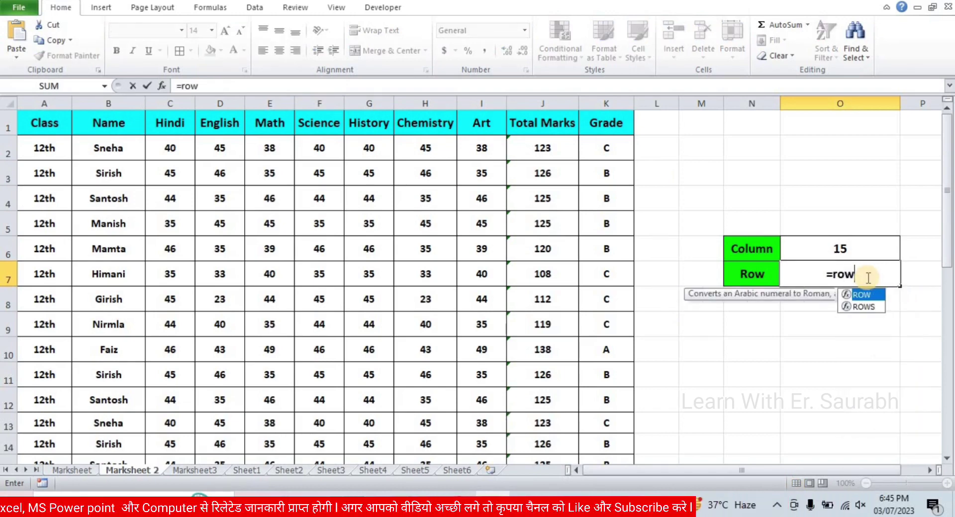
key("Tab")
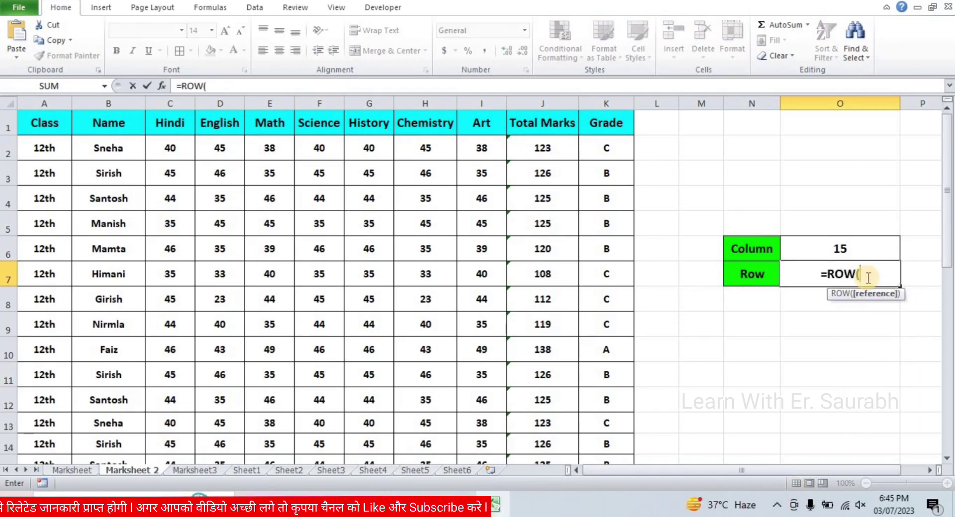
type(")")
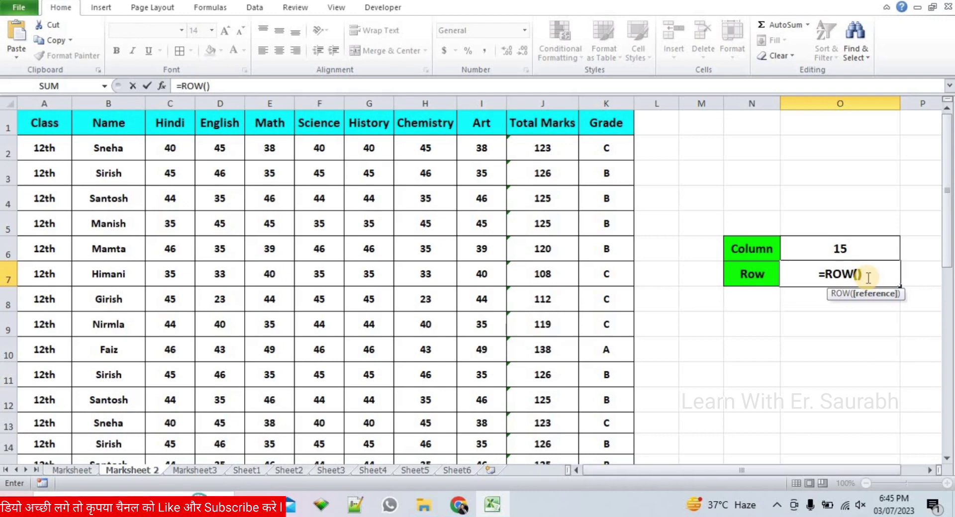
key("Return")
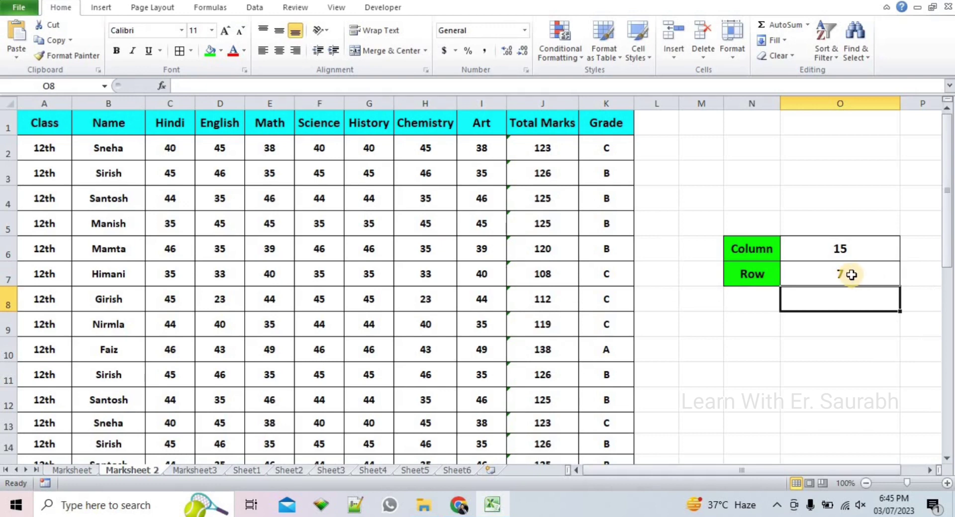
left_click(851, 274)
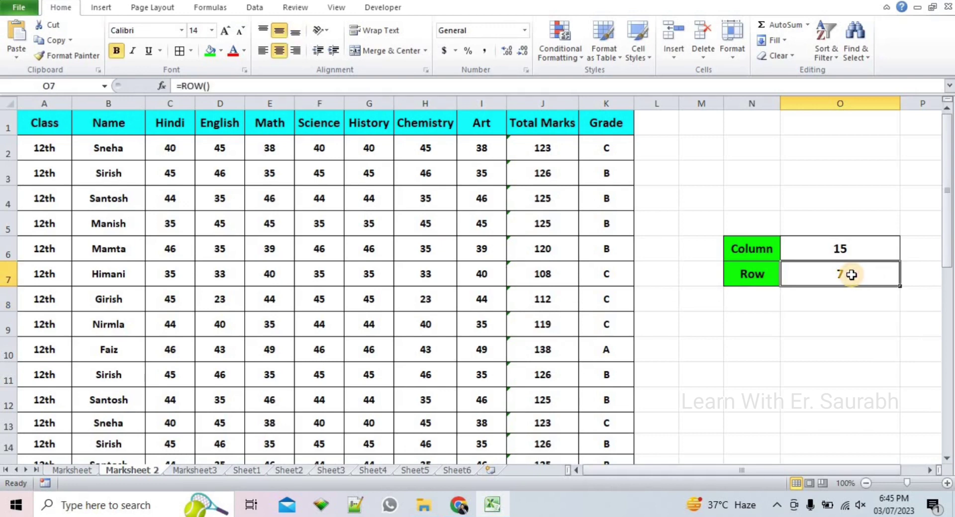